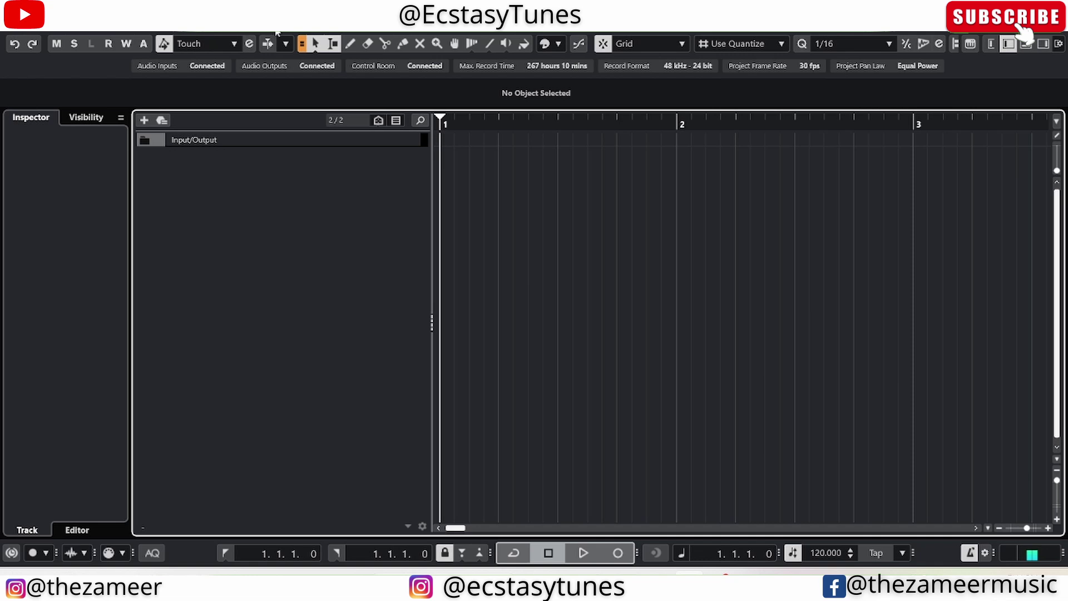
Open Studio Setup and examine the input and output ports offered by the Steinberg built-in ASIO Driver
left_click(300, 30)
left_click(331, 300)
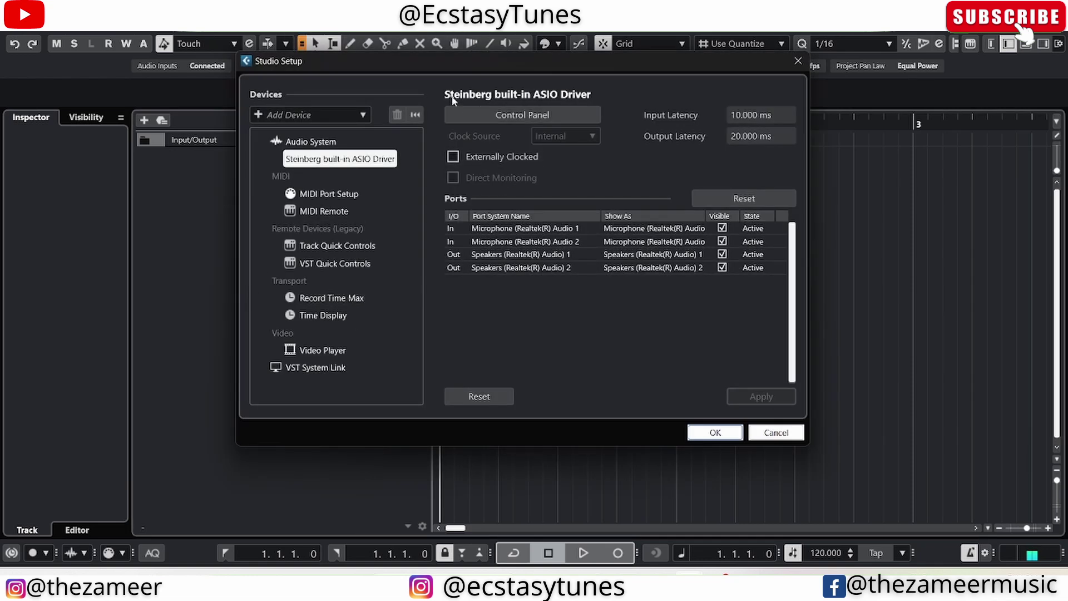
left_click(500, 116)
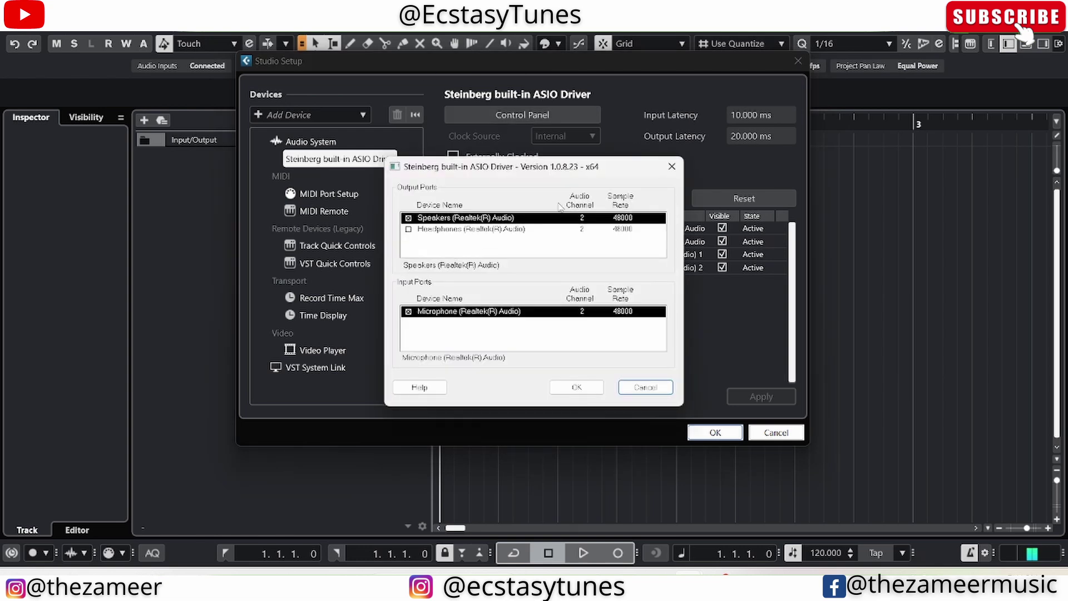
left_click(671, 167)
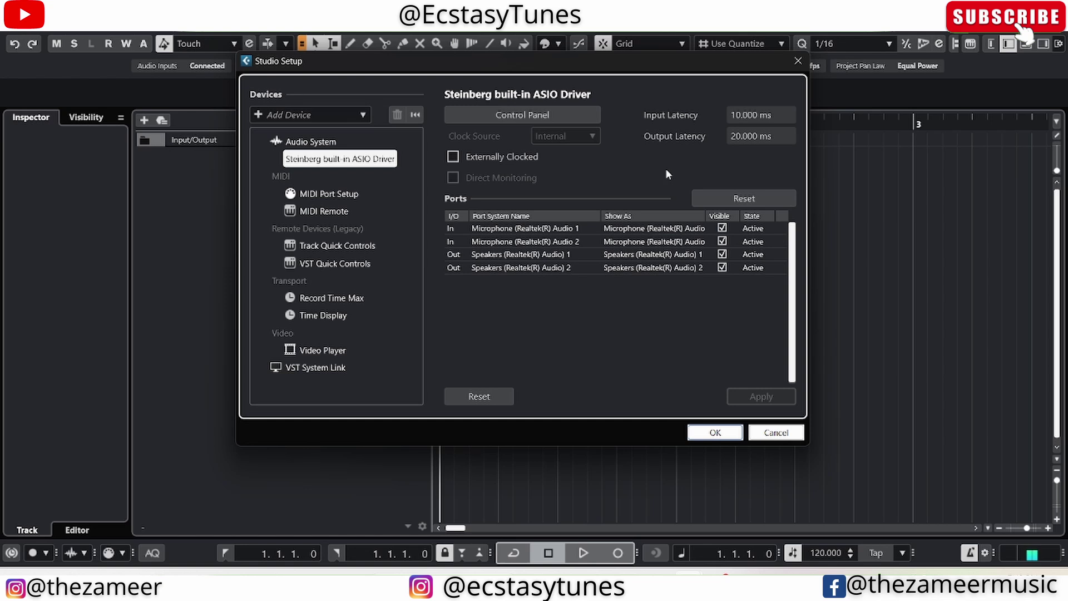
Choose Steinberg built-in ASIO Driver as the ASIO driver for the audio system
left_click(271, 139)
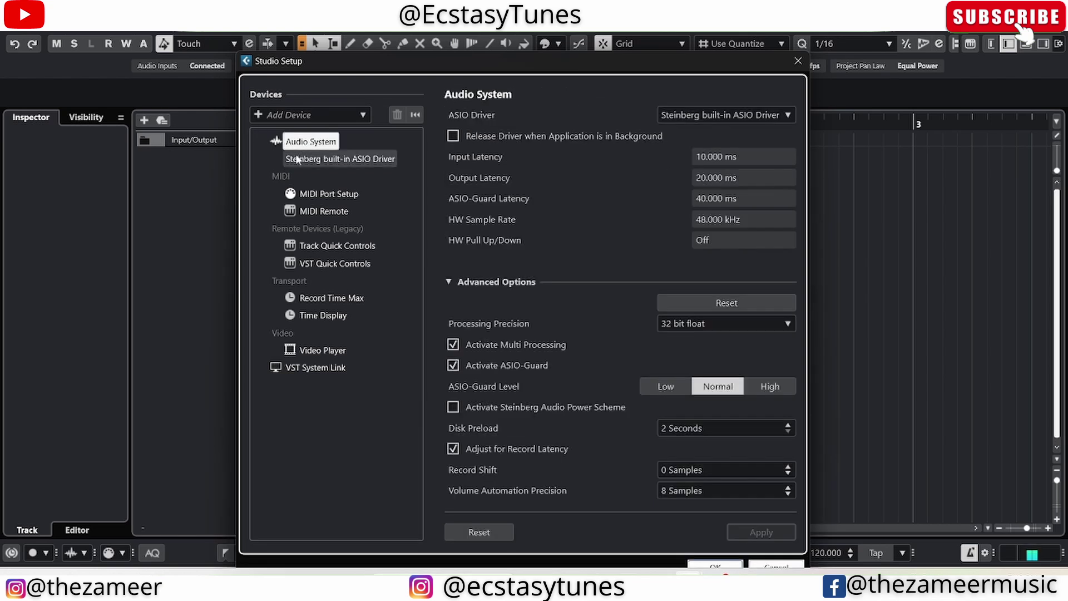
left_click(681, 118)
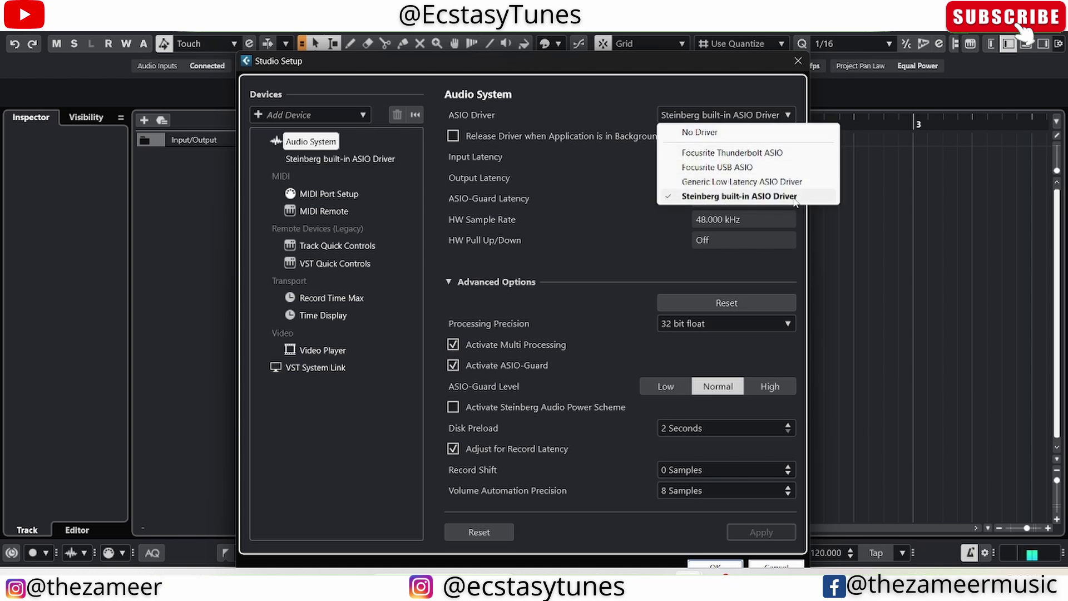
left_click(734, 196)
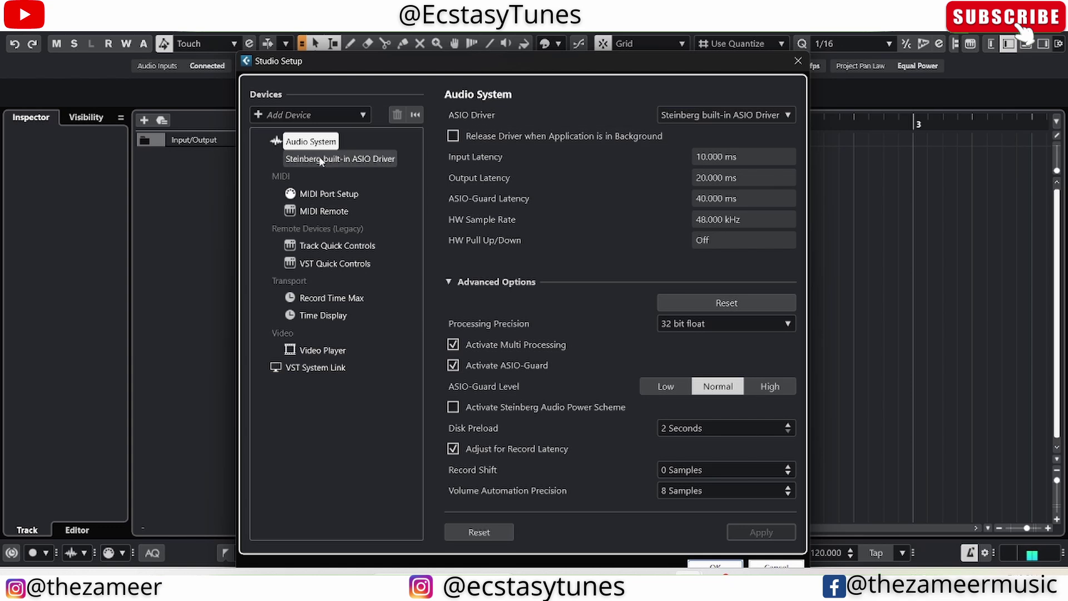
Set the Steinberg built-in ASIO Driver's output port to Headphones (Realtek(R) Audio) and confirm the studio setup
left_click(351, 159)
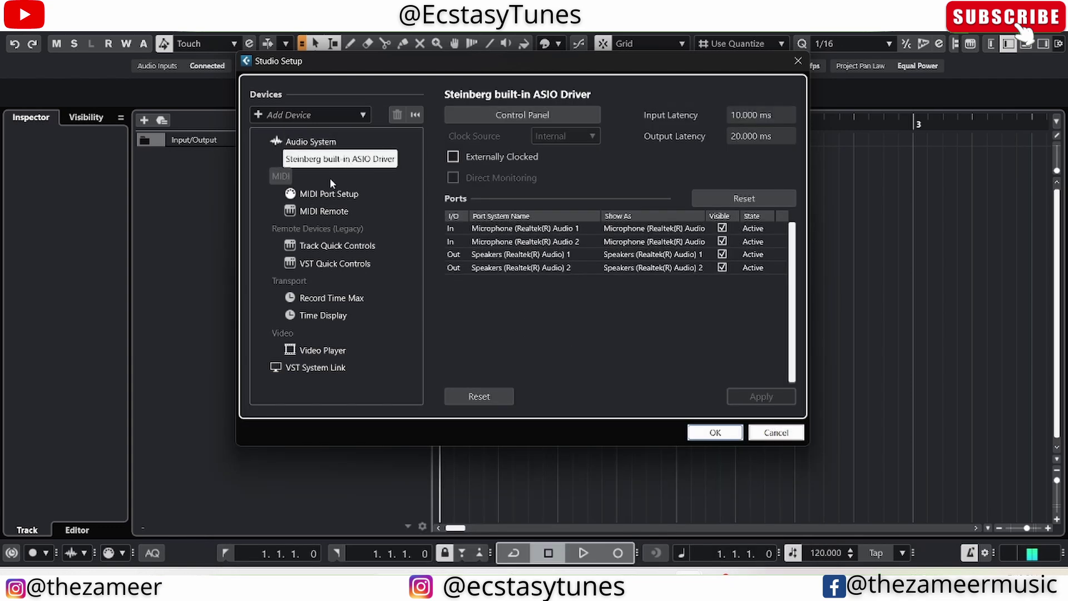
left_click(492, 117)
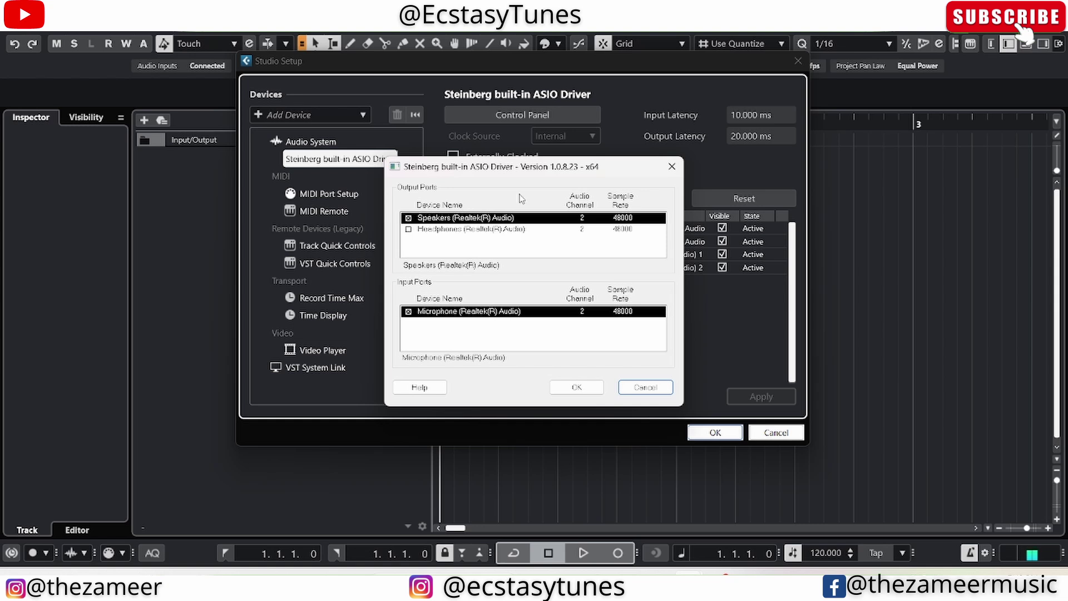
left_click(409, 229)
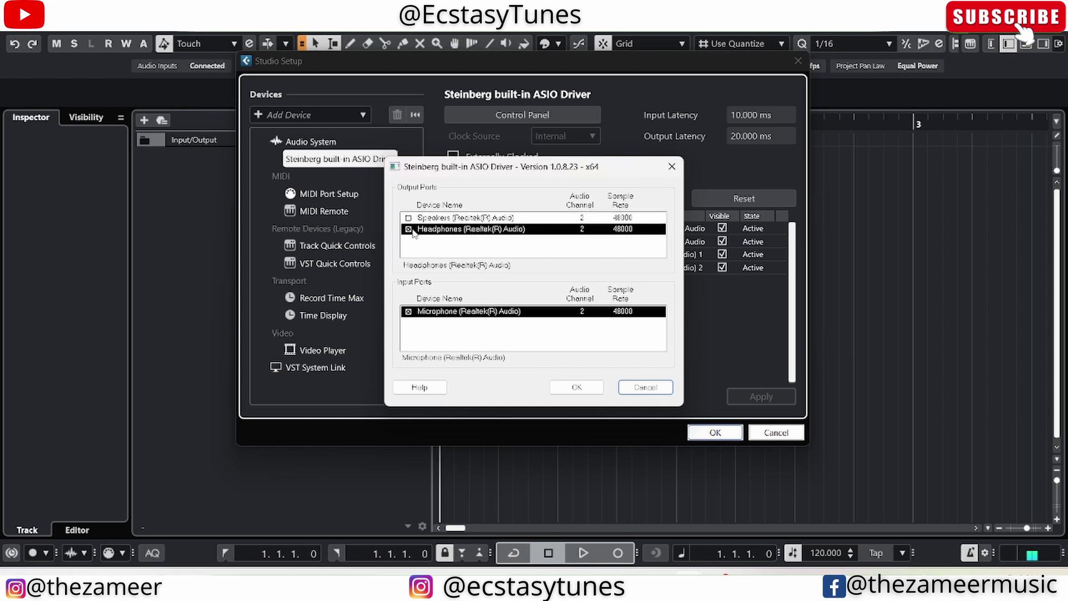
left_click(409, 218)
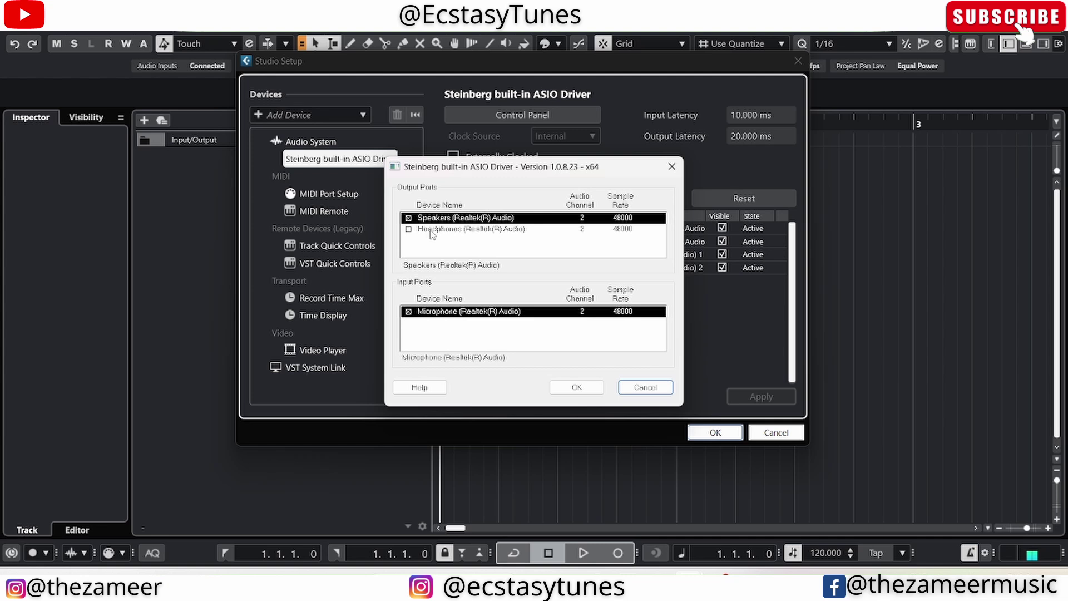
left_click(409, 229)
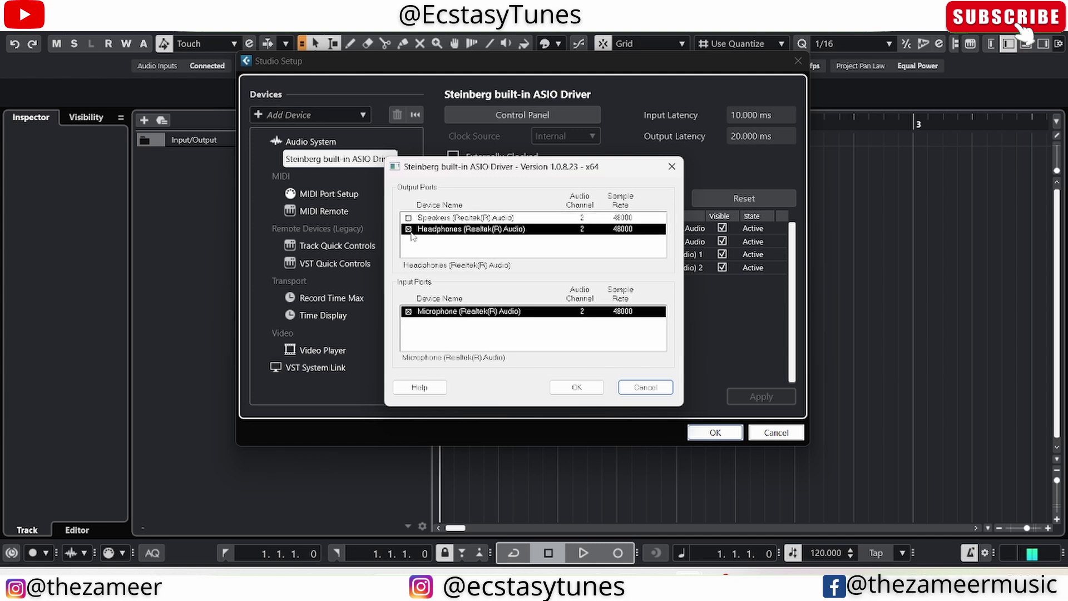
left_click(588, 386)
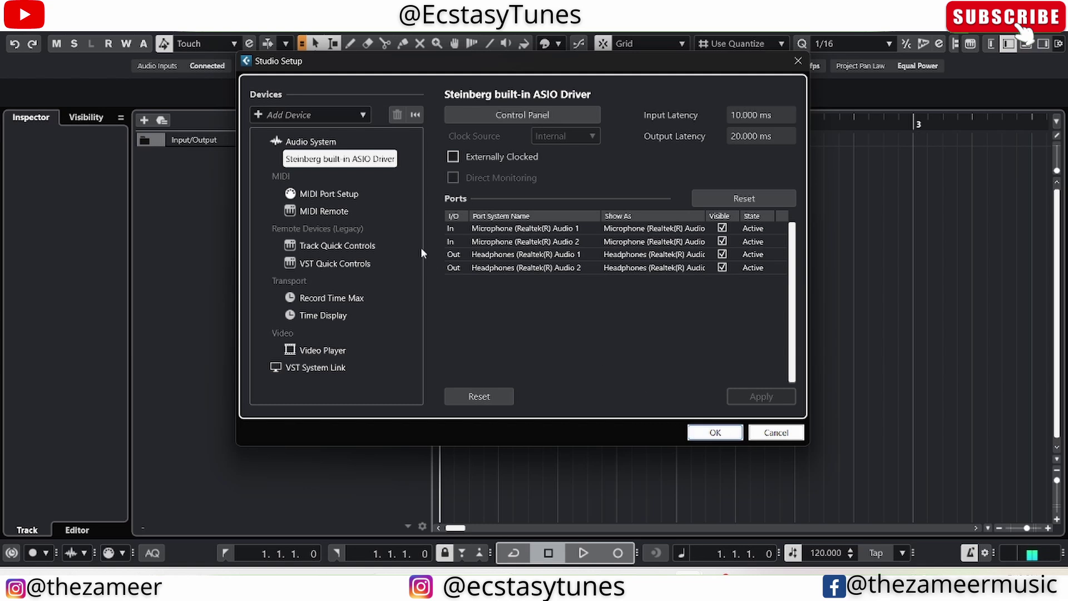
left_click(698, 431)
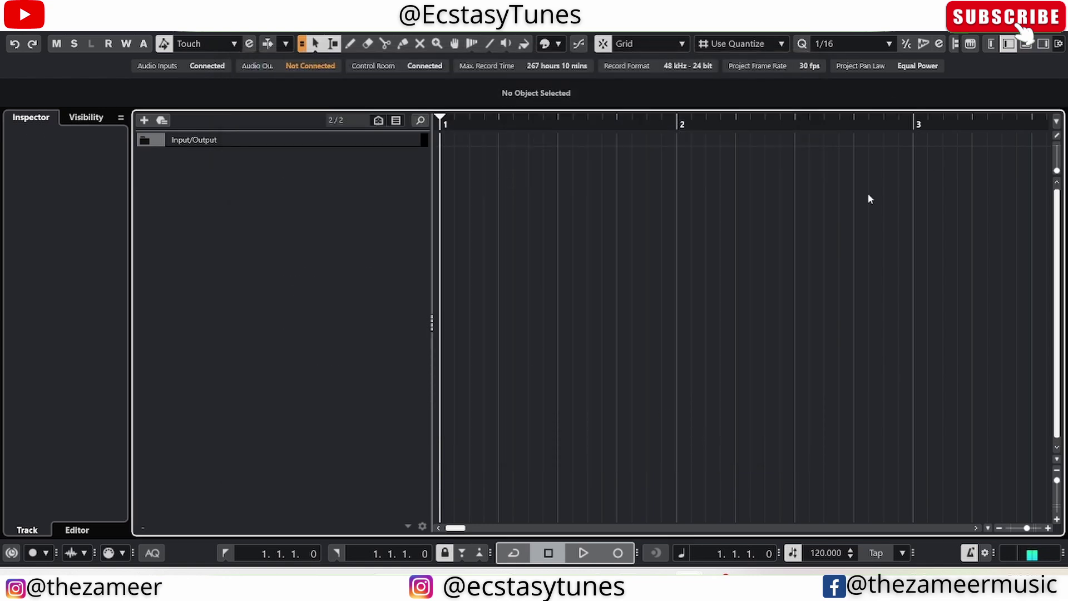
Browse the VST Instruments in the media browser and add HALion 7 to the project as an instrument track
left_click(1026, 43)
left_click(1026, 43)
left_click(1043, 44)
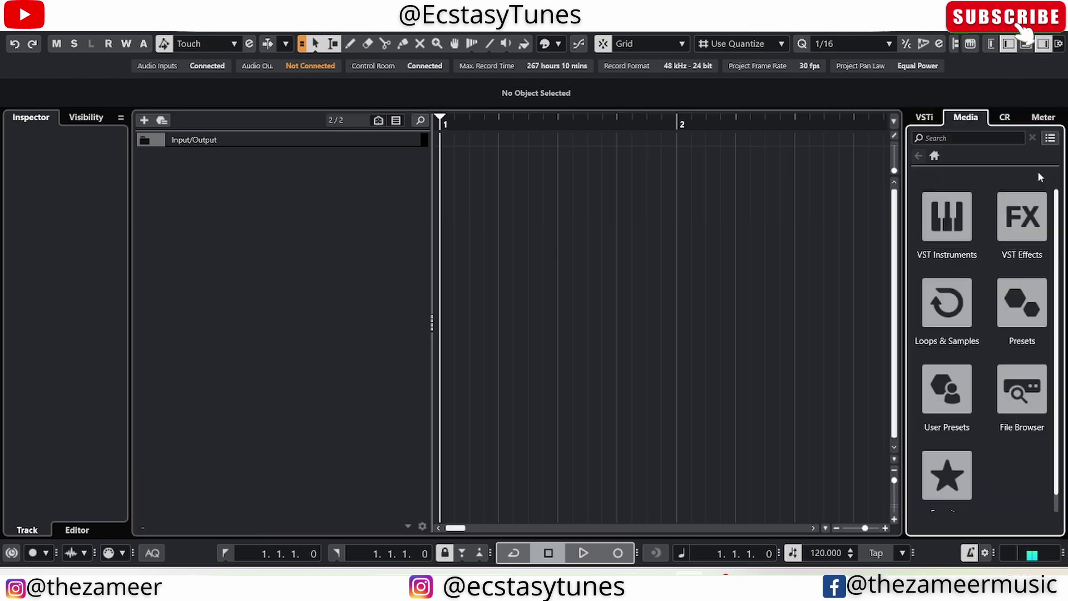
left_click(968, 253)
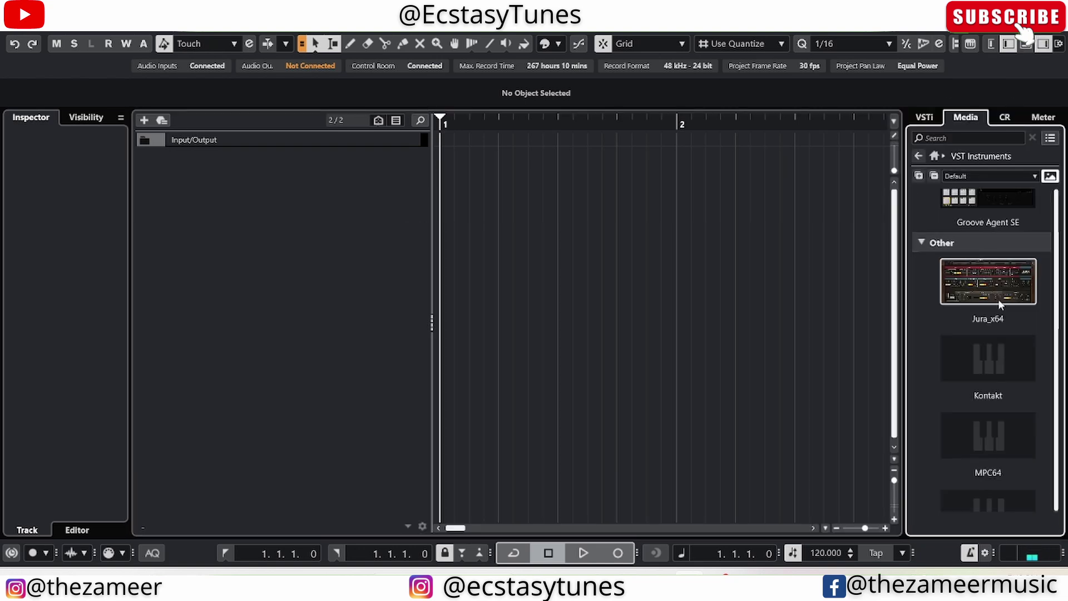
scroll(966, 339, "down", 3)
left_click_drag(987, 231, 276, 219)
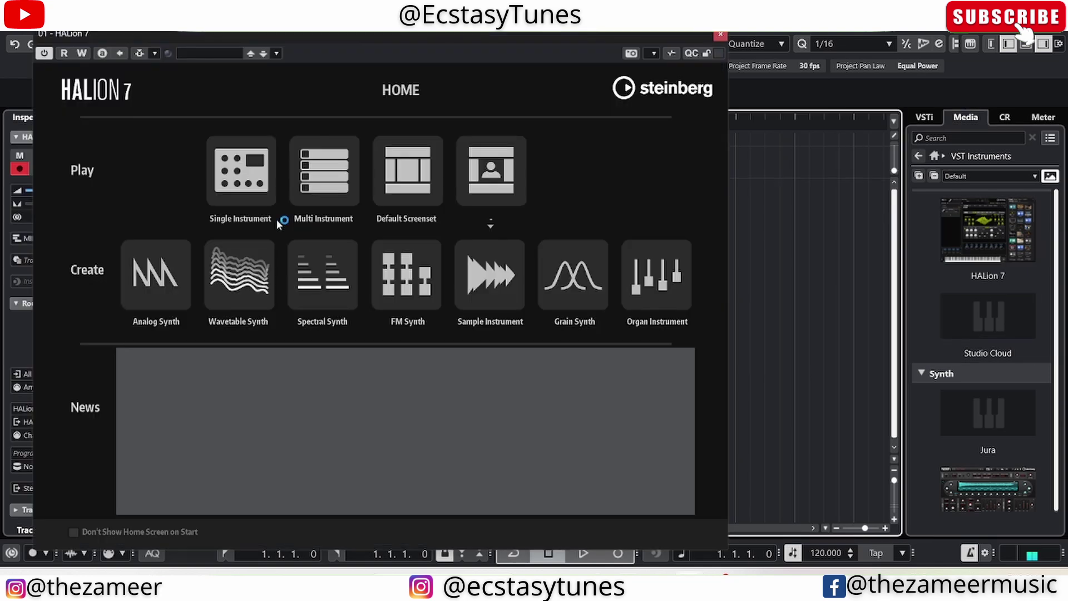
Load the Allpass Pad MW program as a single instrument in HALion 7 and move the plug-in window clear of the track list
left_click(232, 150)
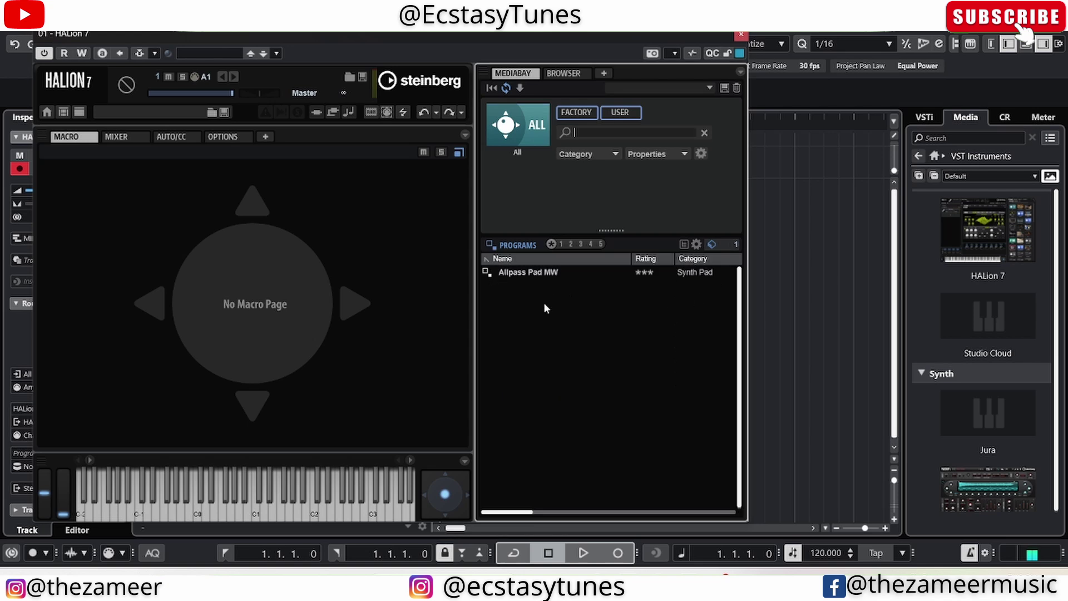
left_click(547, 272)
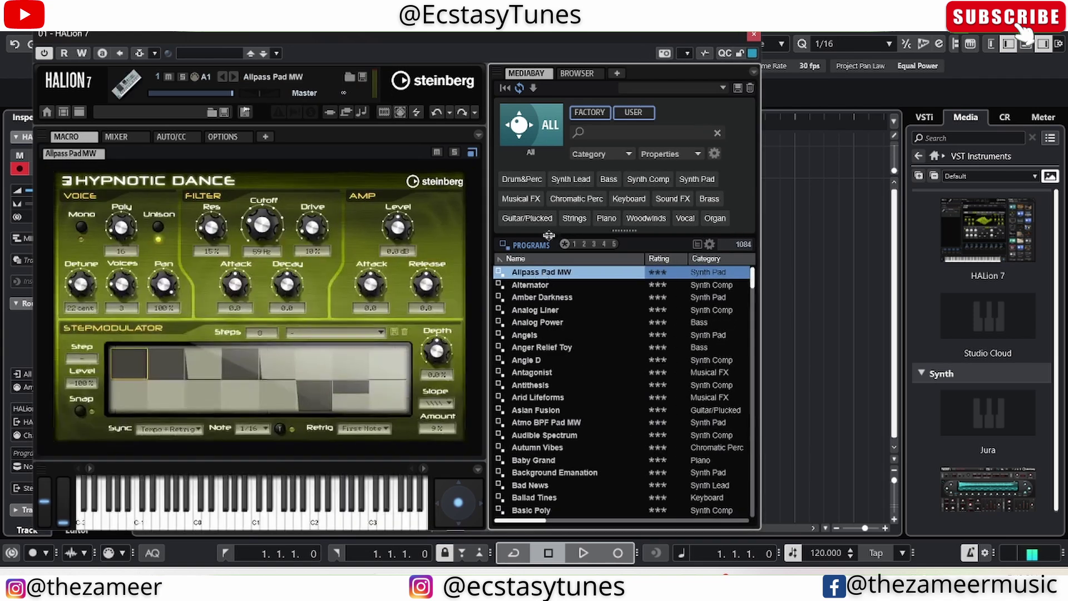
left_click_drag(634, 37, 869, 235)
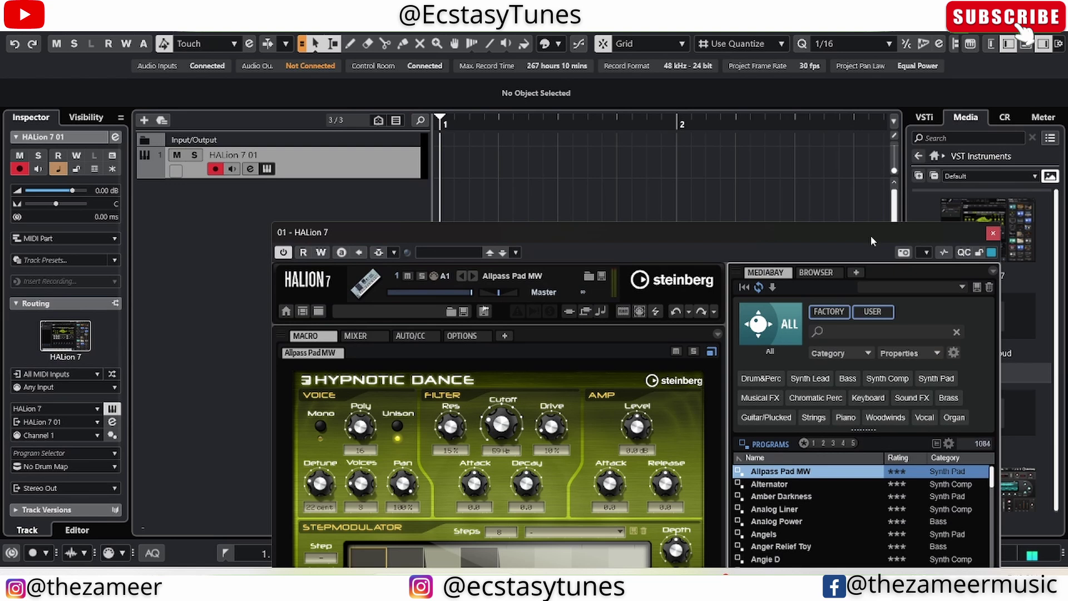
Show the On-Screen Keyboard and play several white keys to test the HALion 7 track
key("alt+k")
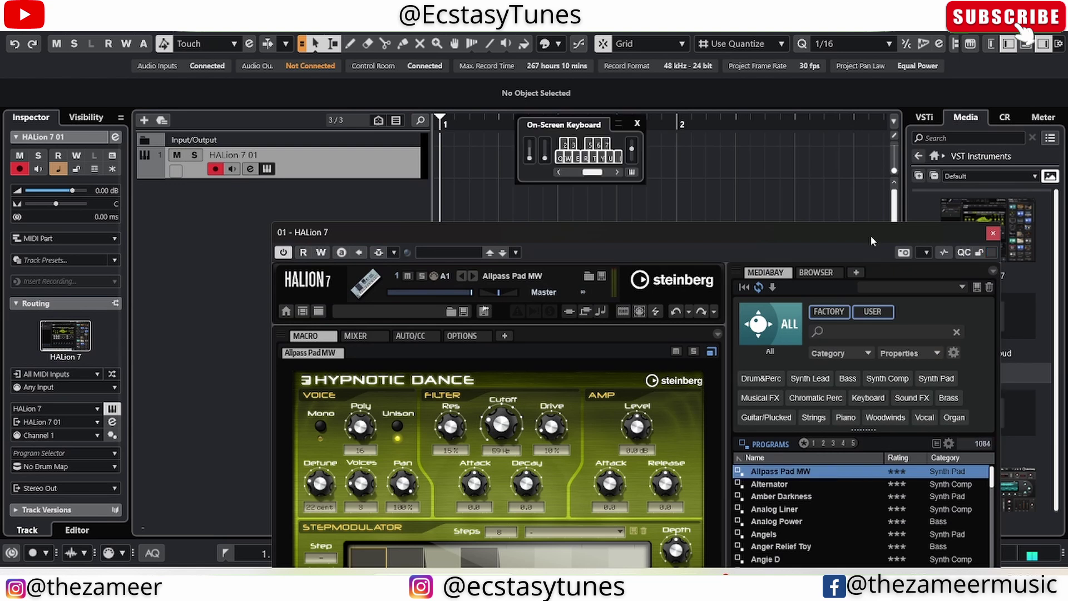
left_click_drag(870, 235, 851, 217)
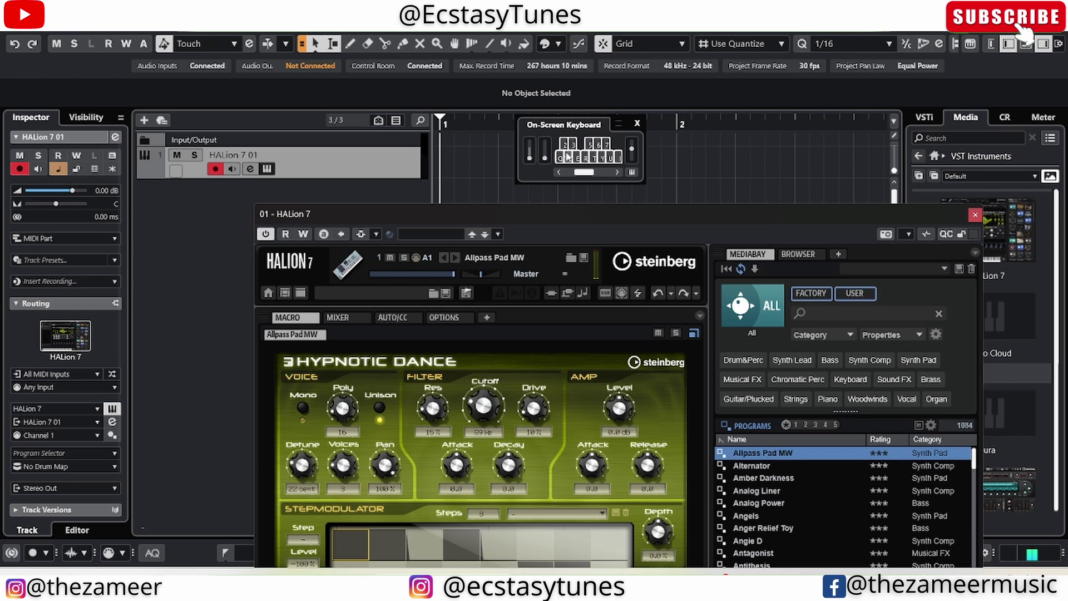
left_click(567, 159)
left_click(607, 158)
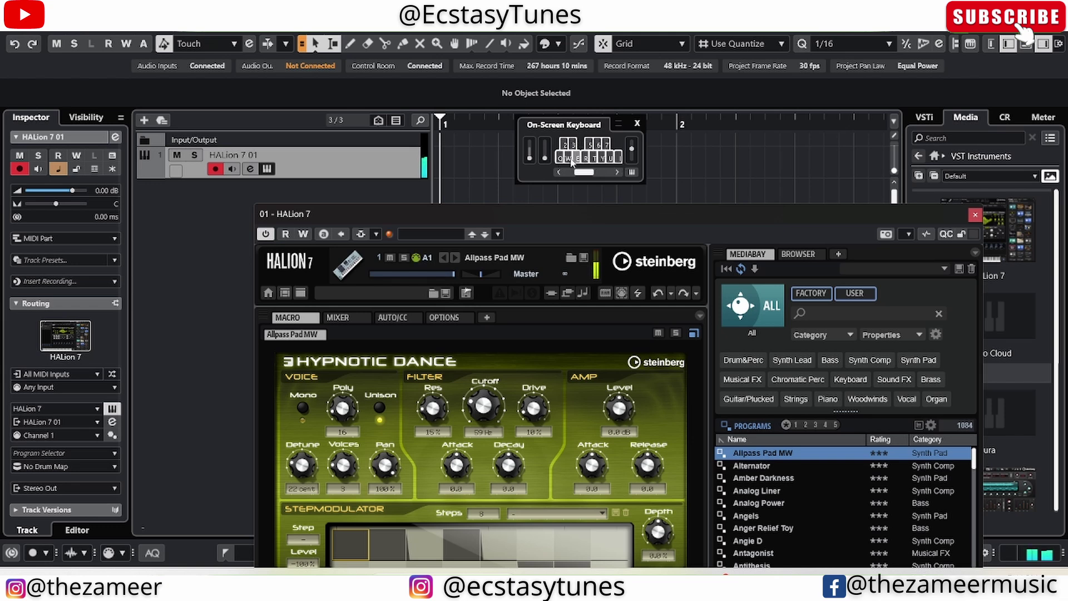
left_click(586, 159)
left_click(567, 158)
left_click(560, 160)
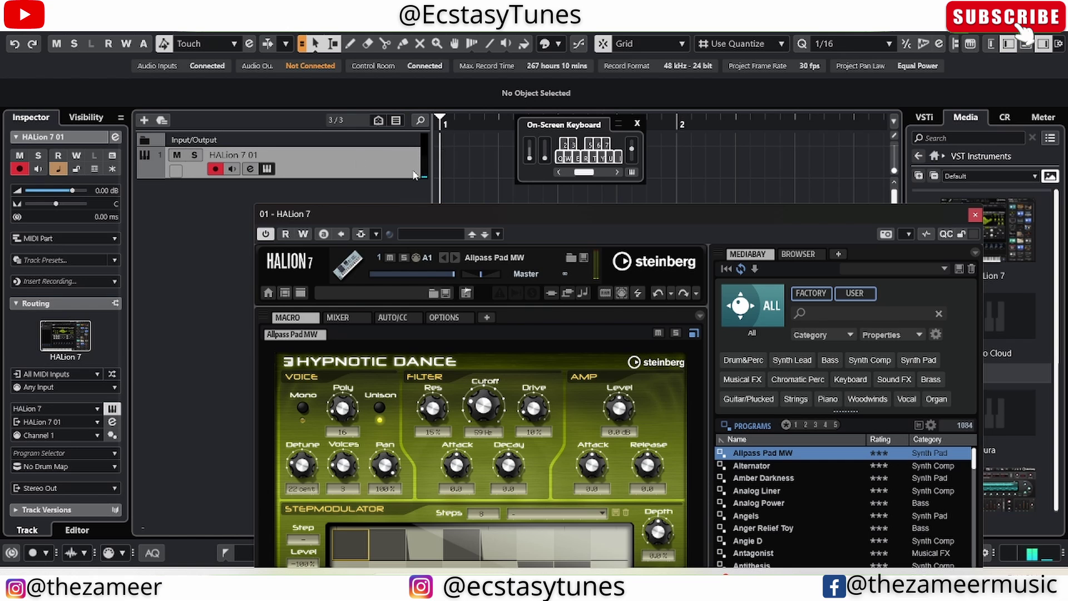
Set the Stereo Out bus's audio device to Steinberg built-in ASIO Driver and play a test note
left_click(309, 67)
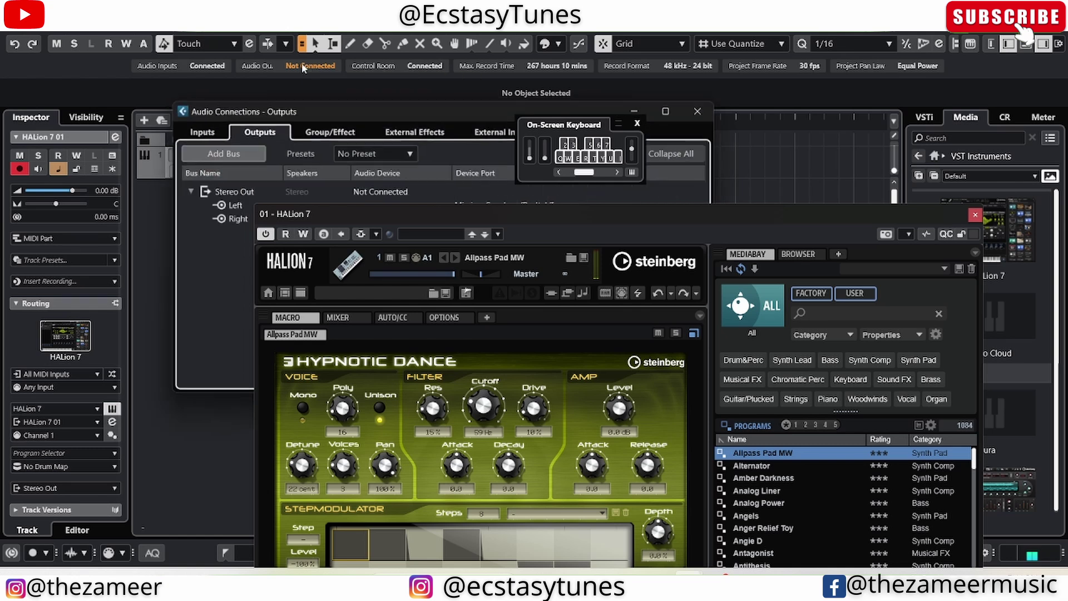
left_click(975, 215)
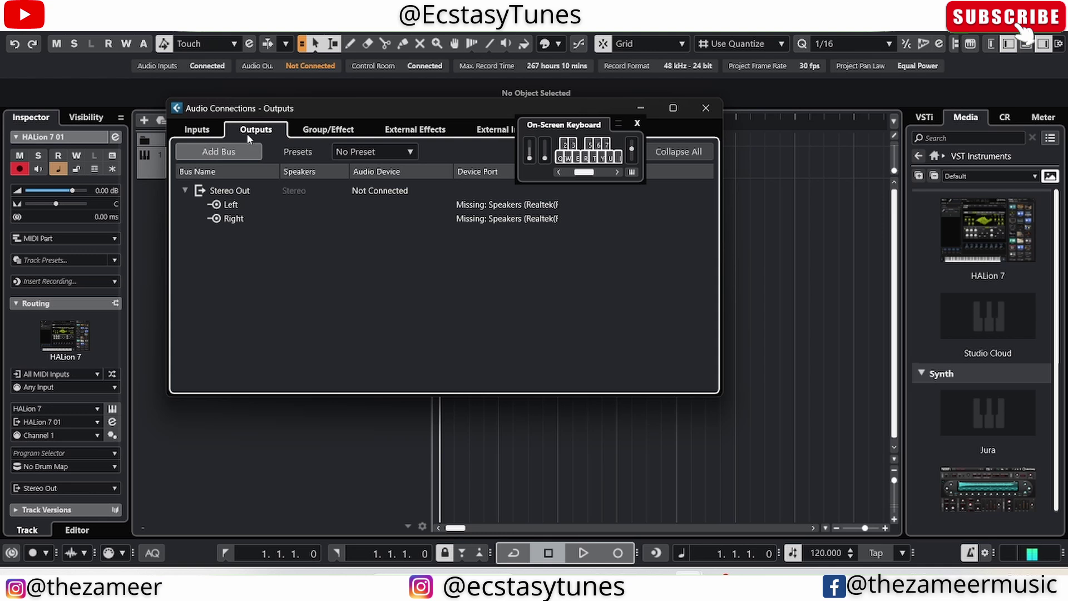
left_click(396, 190)
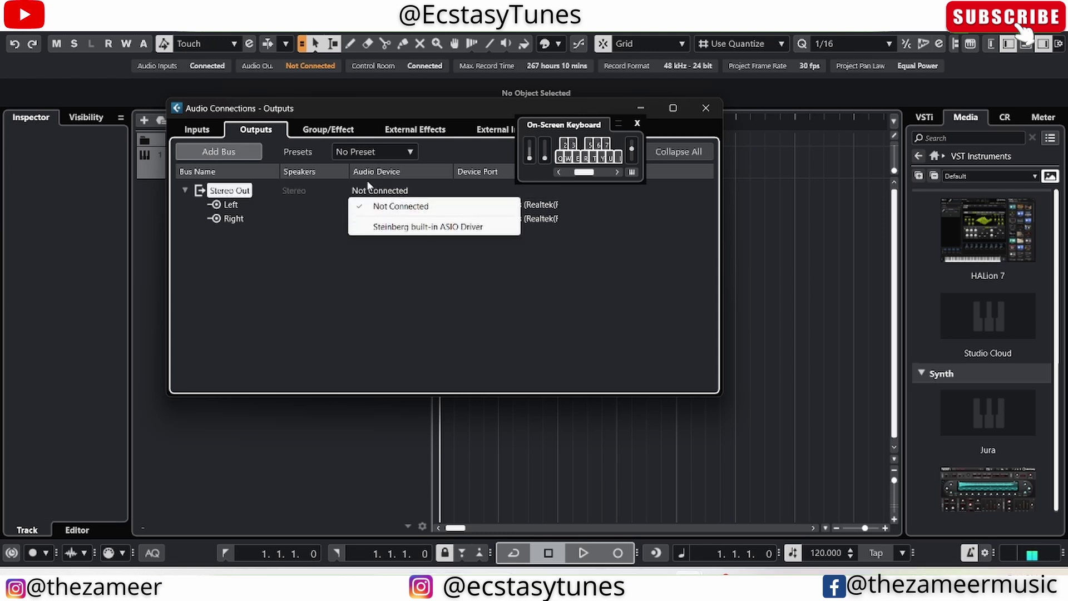
left_click(411, 228)
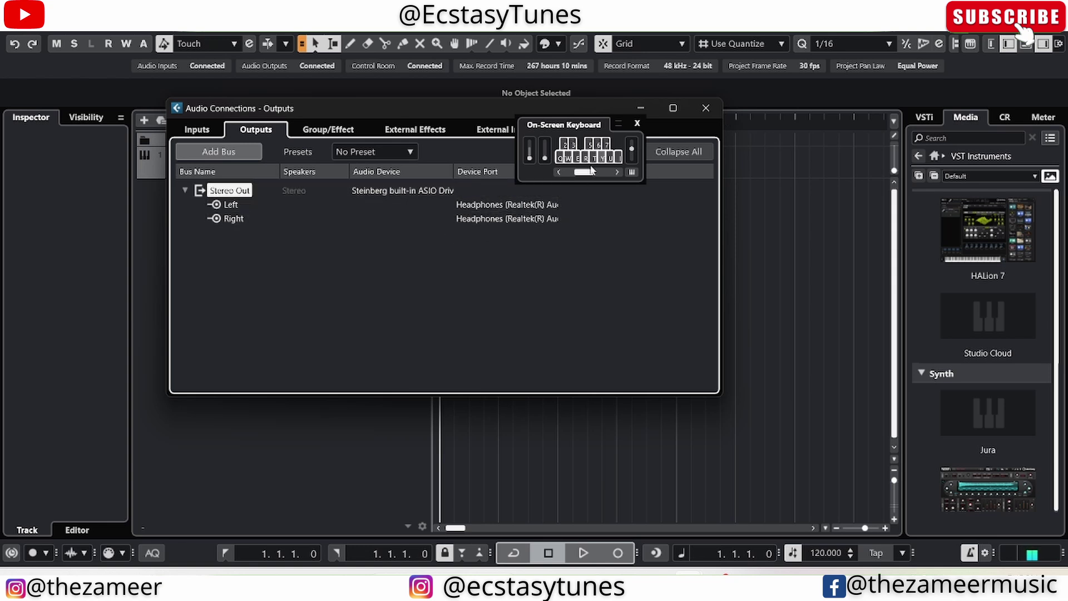
left_click(563, 161)
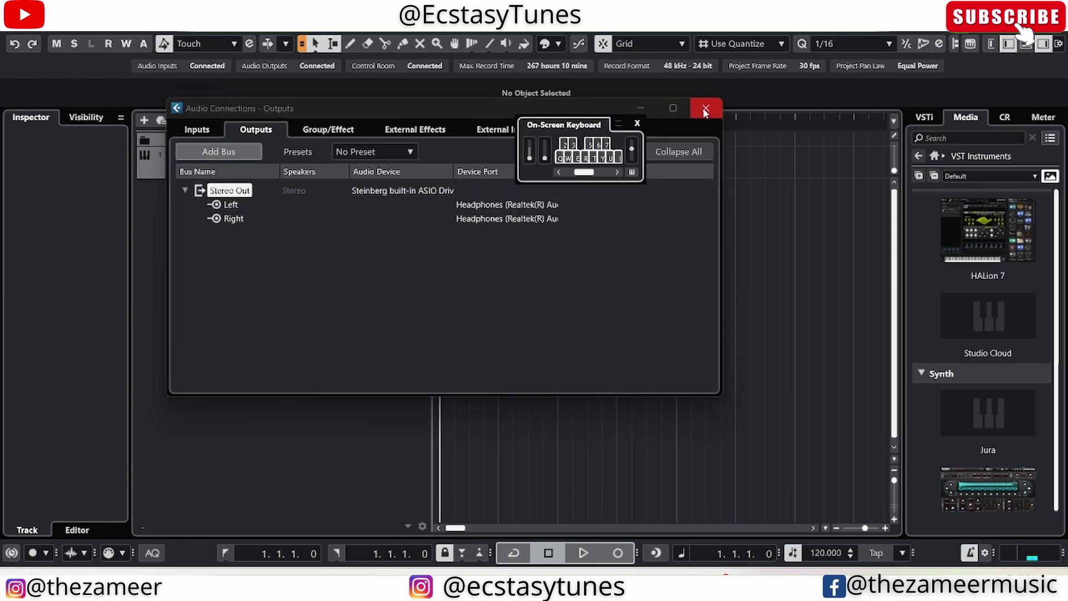
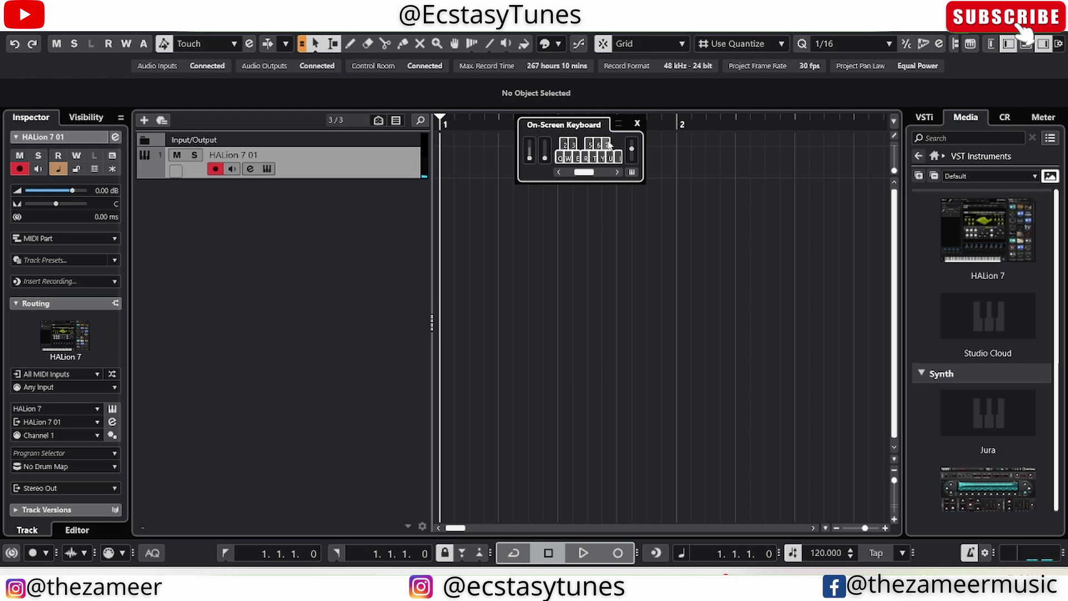
Sound the highest black key of the On-Screen Keyboard three times on the HALion 7 track
left_click(609, 145)
left_click(608, 145)
left_click(609, 146)
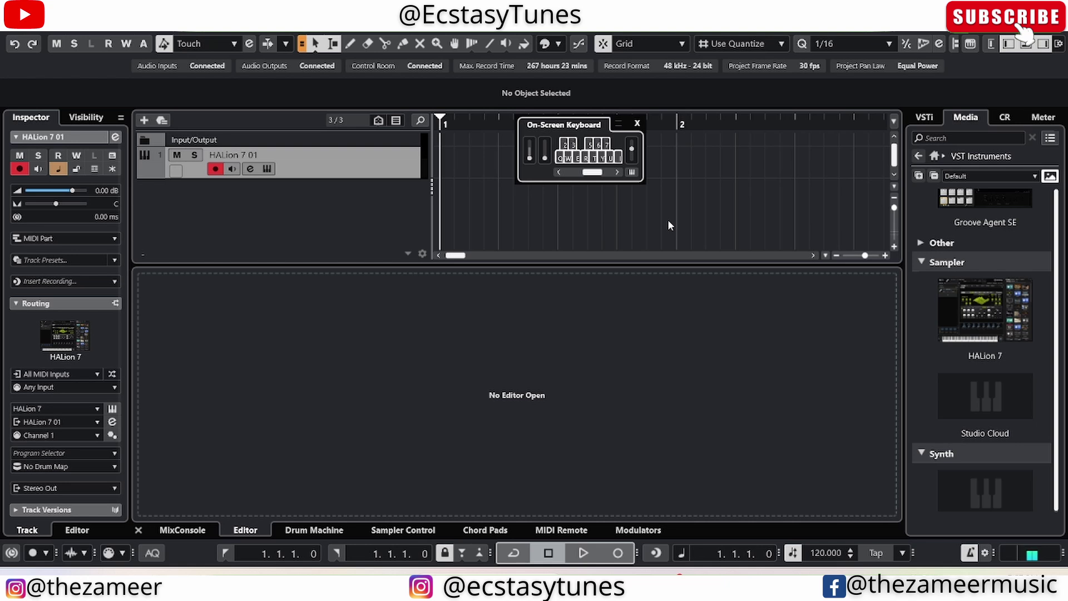
Play a short run of notes on the HALion 7 track using the computer keyboard as the On-Screen Keyboard
key("w")
key("y")
key("w")
key("u")
key("t")
key("w")
key("y")
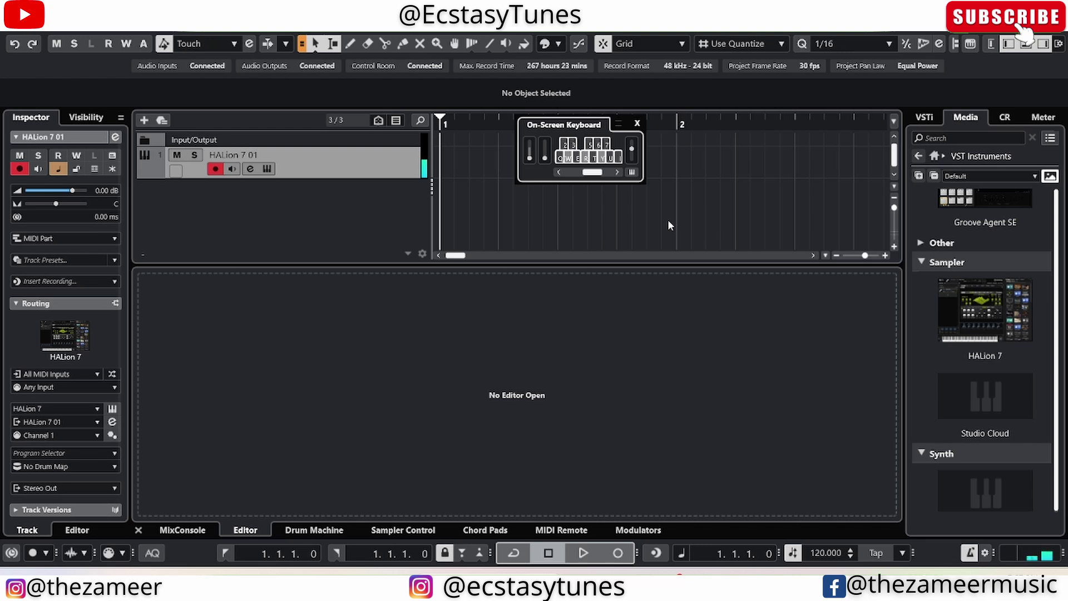
key("q")
key("t")
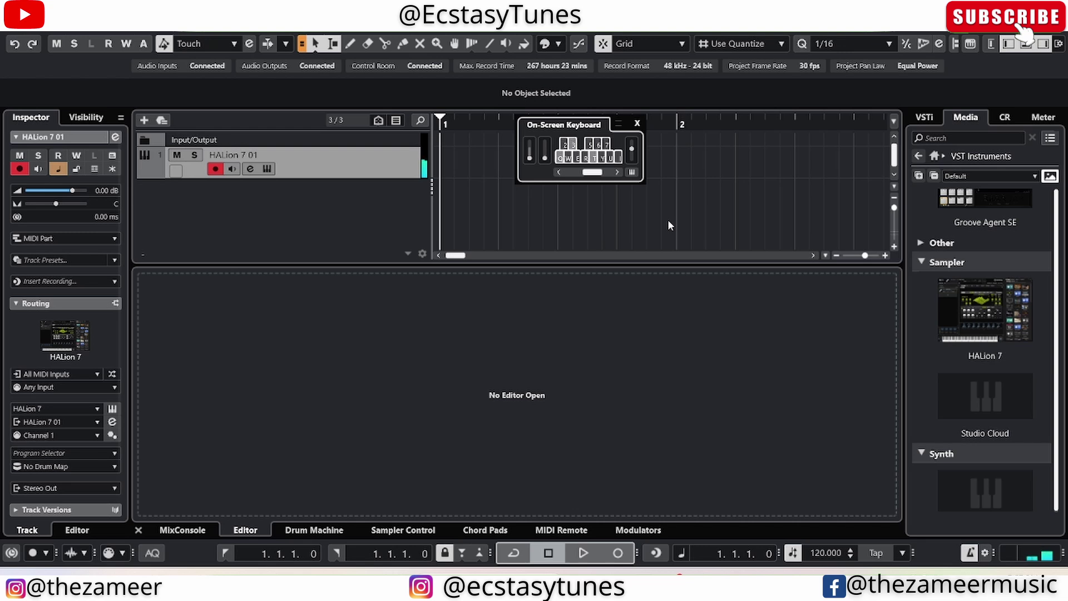
key("w")
key("y")
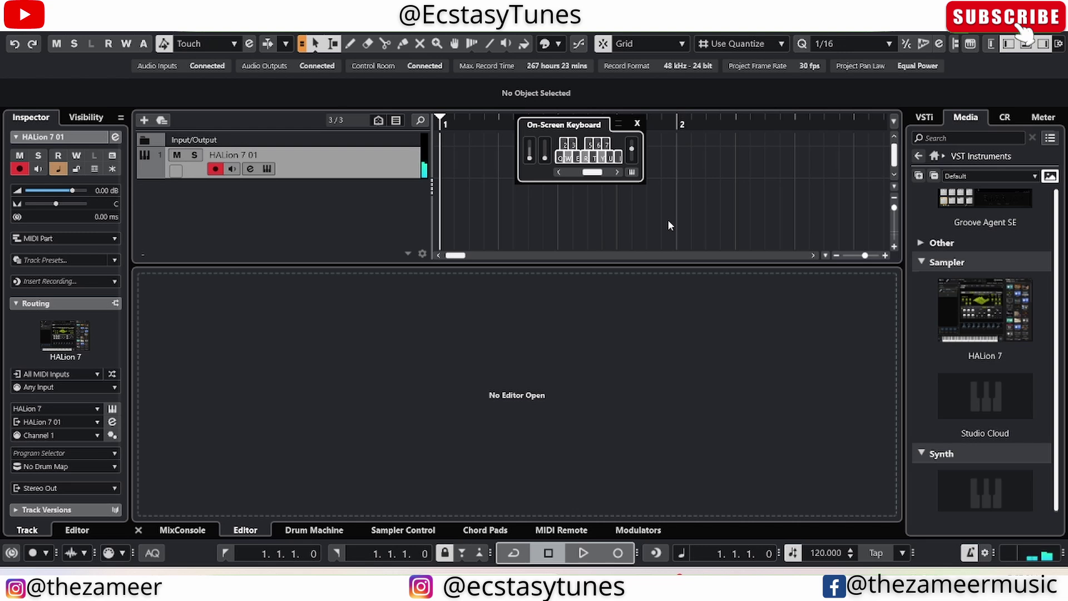
key("t")
key("u")
key("q")
key("e")
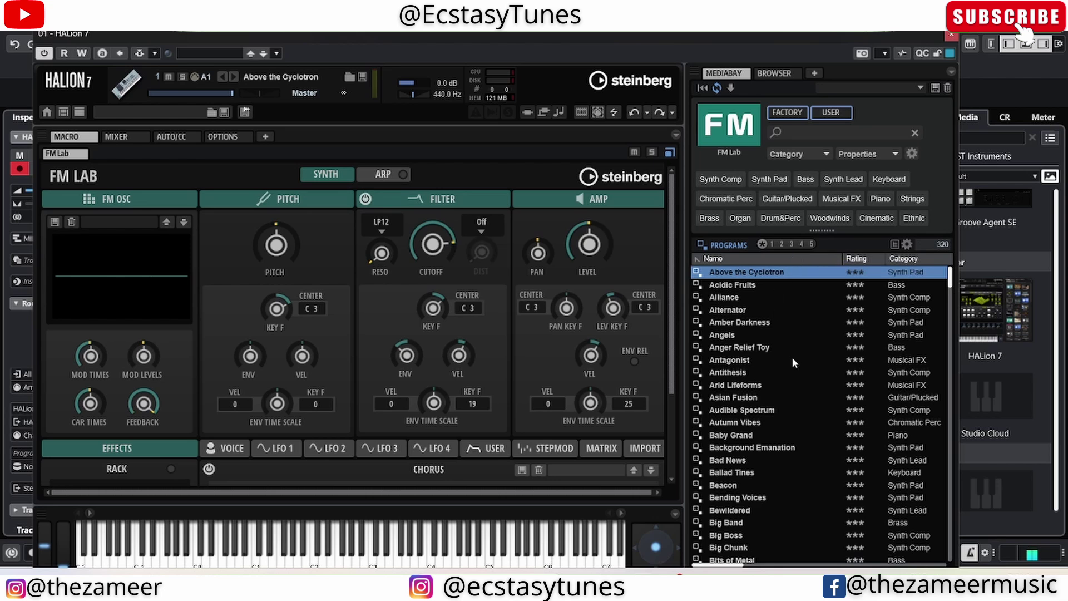
Filter the FM Lab programs by Guitar/Plucked, try Asian Fusion and load Double Pluck instead, closing the HALion 7 window
left_click(787, 199)
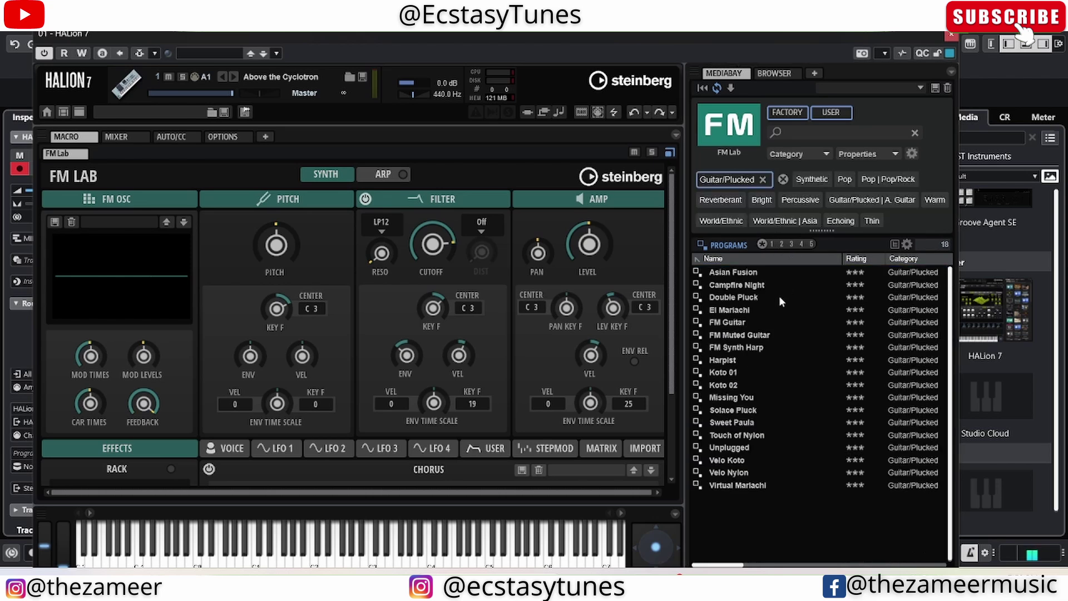
double_click(738, 274)
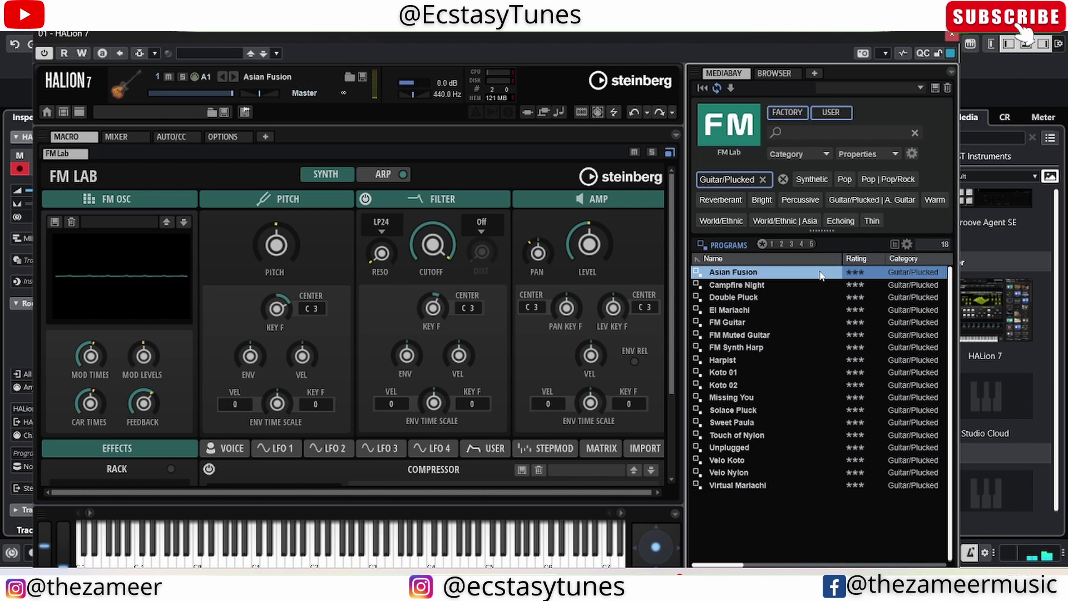
double_click(761, 298)
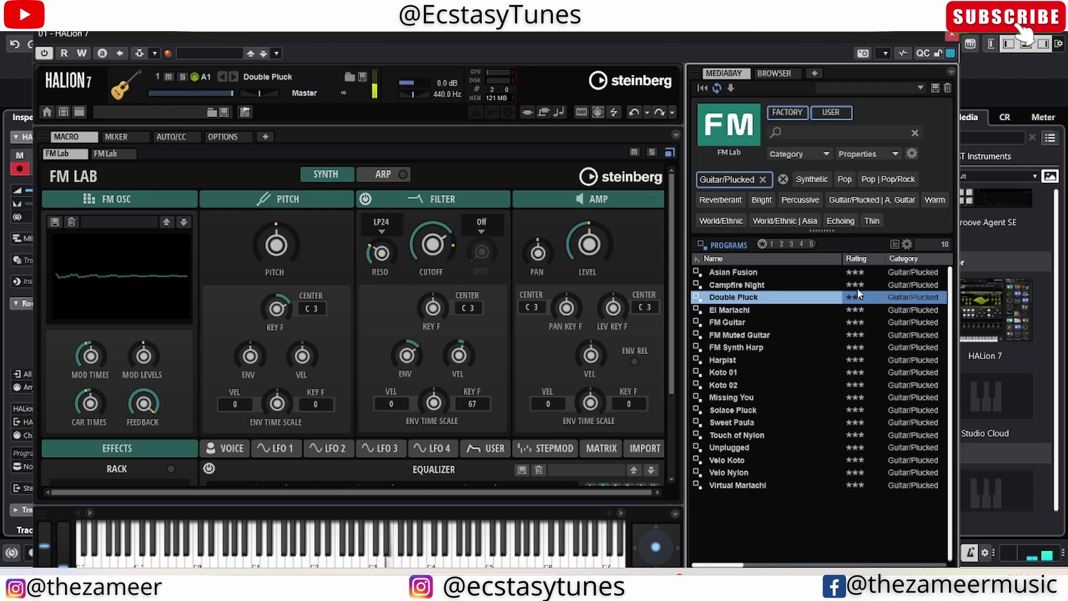
left_click(952, 34)
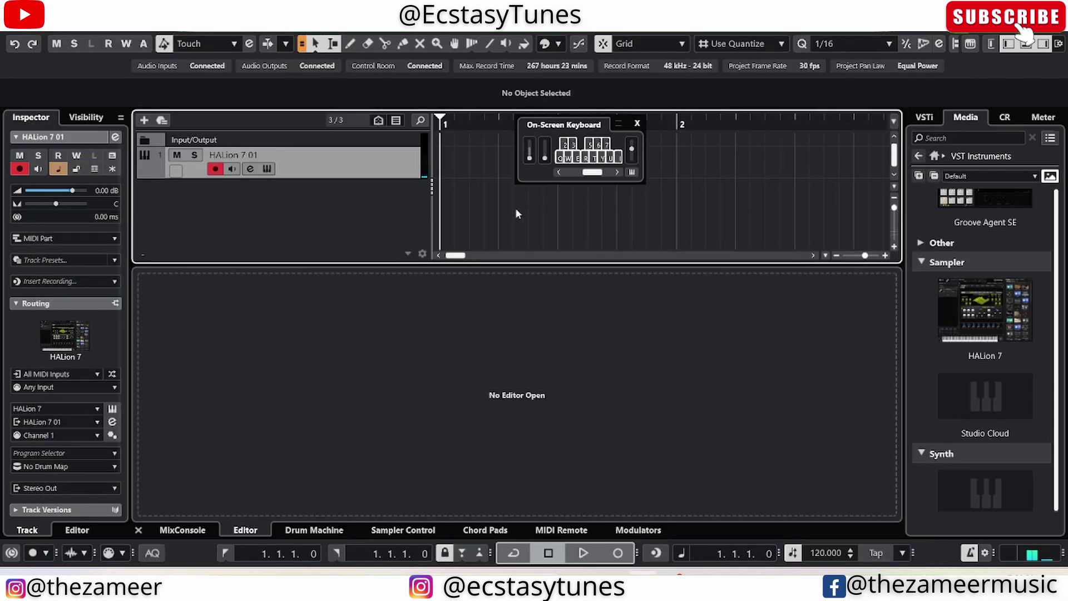
Play a longer melody with the Double Pluck sound using the computer keyboard as the On-Screen Keyboard
key("w")
key("r")
key("y")
key("t")
key("r")
key("w")
key("w")
key("r")
key("y")
key("w")
key("e")
key("u")
key("w")
key("r")
key("w")
key("t")
key("u")
key("e")
key("t")
key("q")
key("y")
key("w")
key("q")
key("t")
key("w")
key("y")
key("u")
key("y")
key("i")
key("r")
key("u")
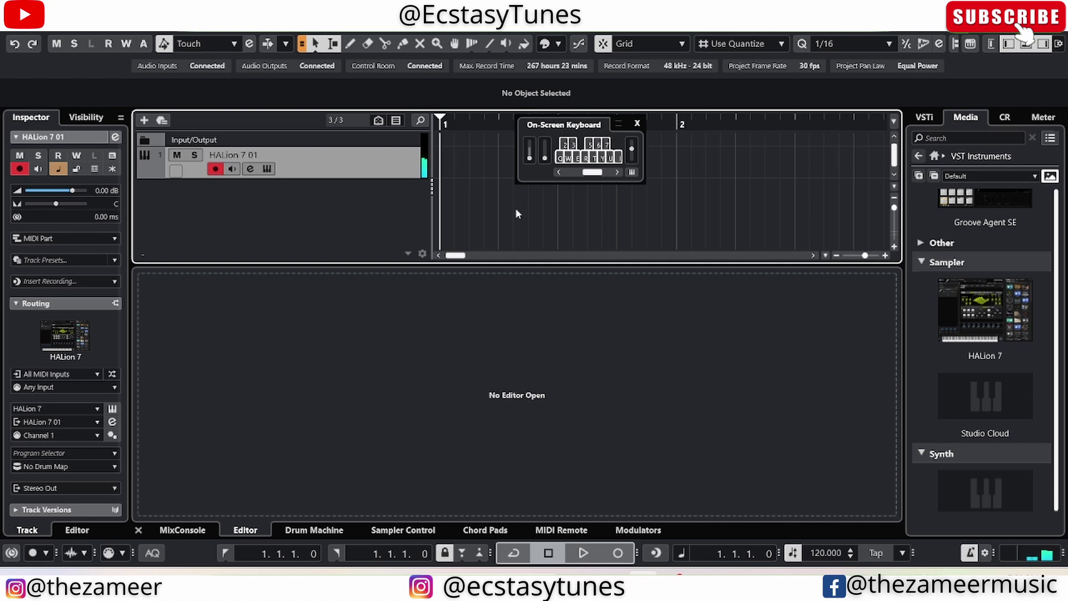